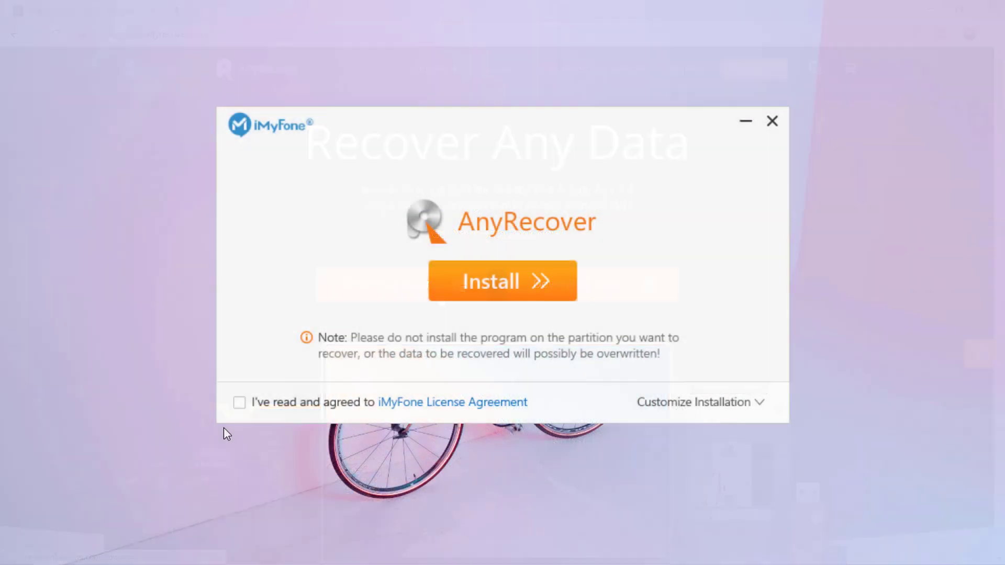
Accept the iMyFone License Agreement and install AnyRecover
click(239, 403)
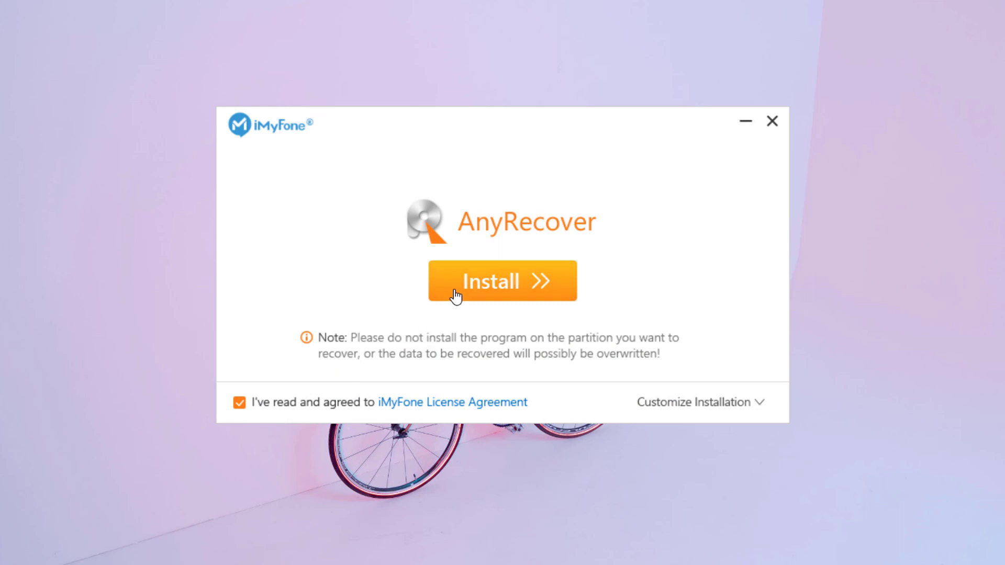
click(453, 292)
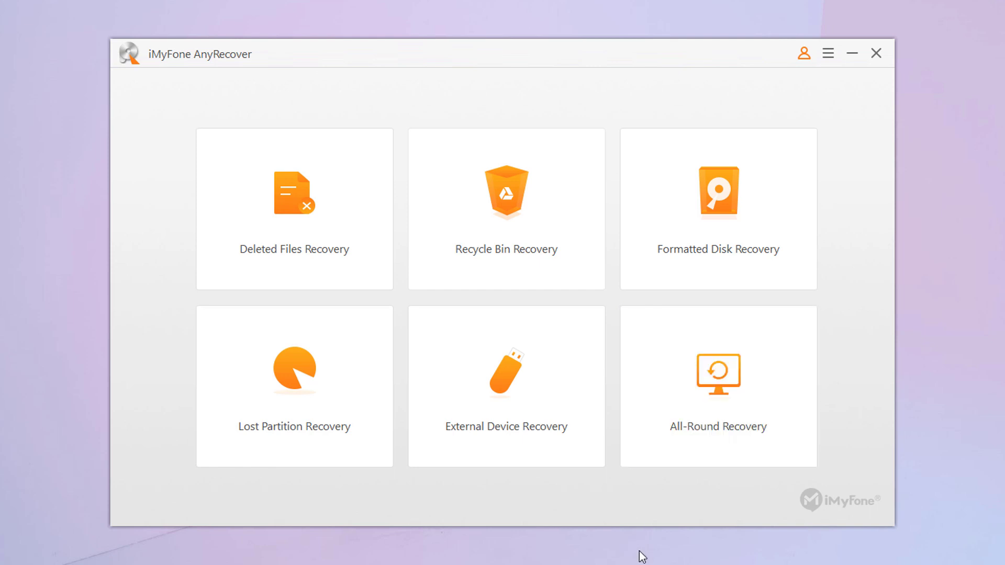
mouse_move(295, 209)
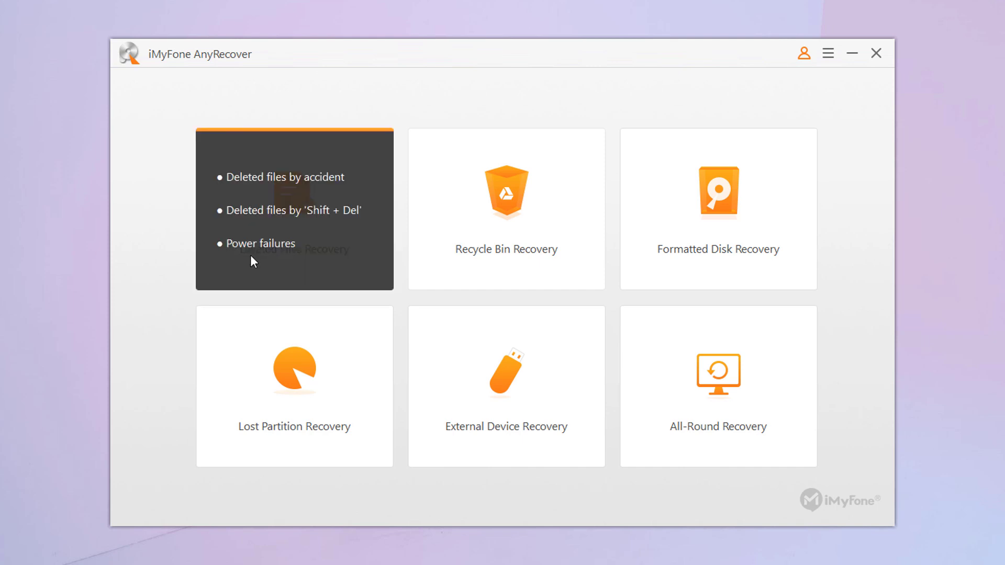
Choose Deleted Files Recovery with My Disk(E) as the drive to search
click(251, 256)
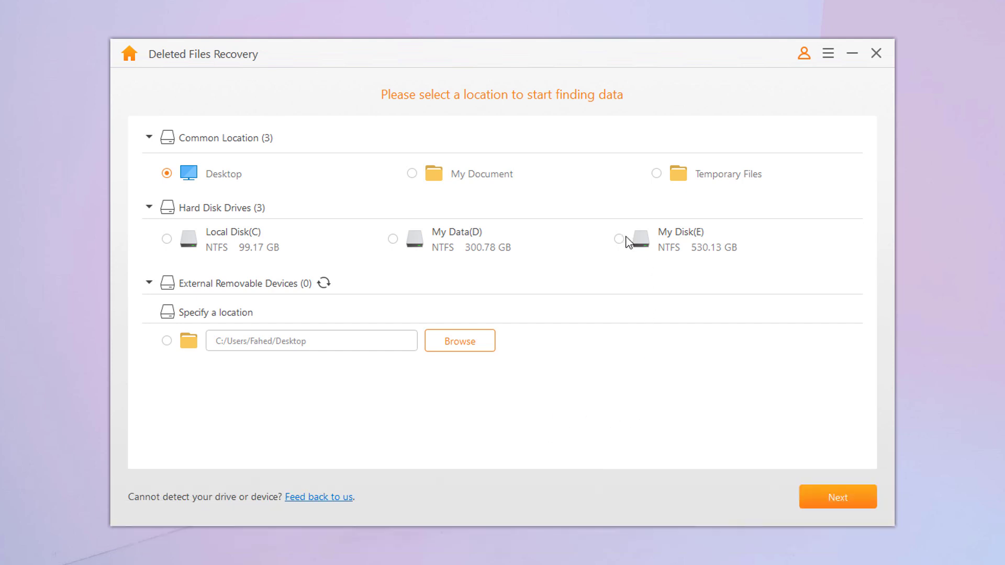
click(622, 237)
Start scanning drive E for All File Types
click(810, 499)
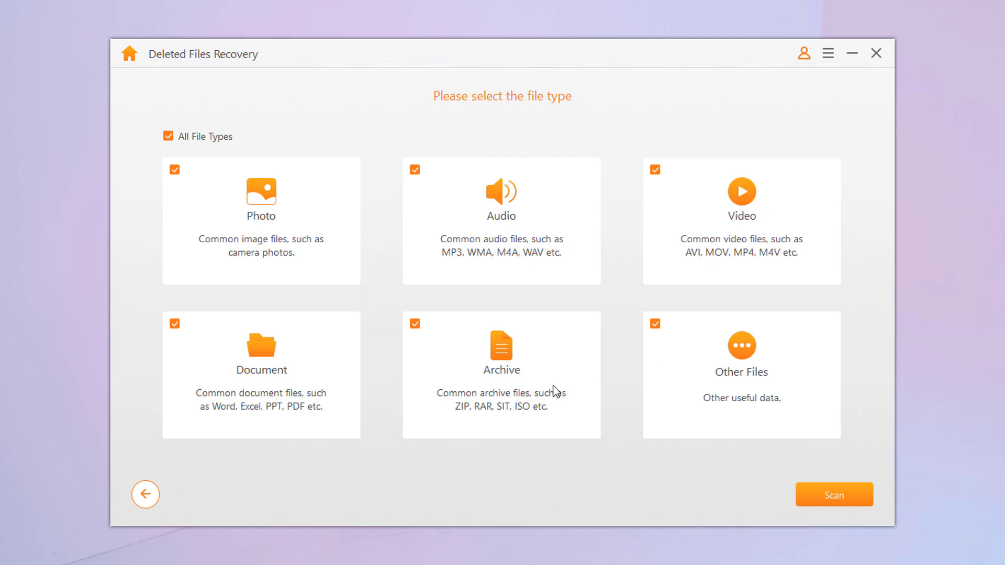
click(834, 495)
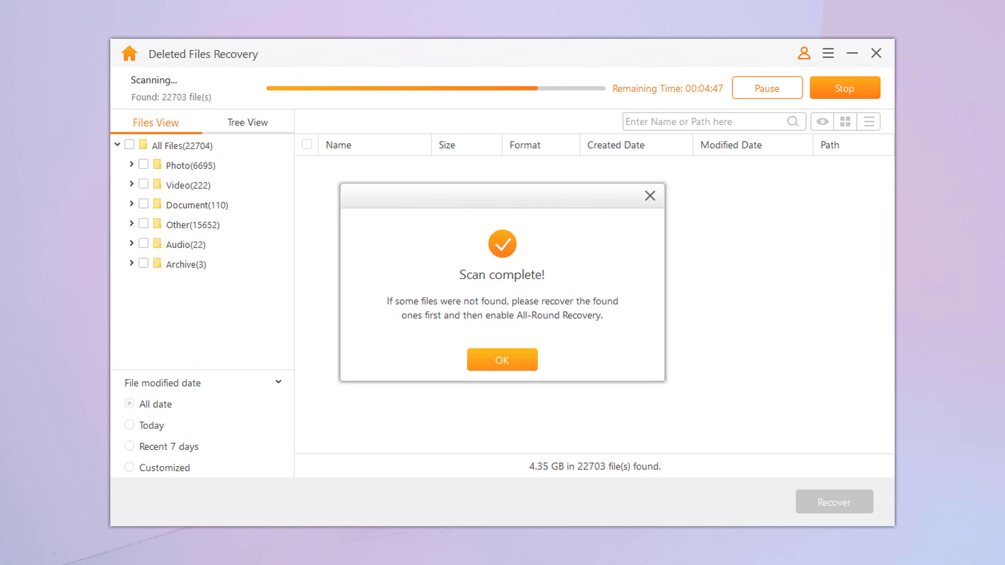
Dismiss the scan-complete message and browse to Photo > JPG > 1 - 1000 in the results
click(649, 195)
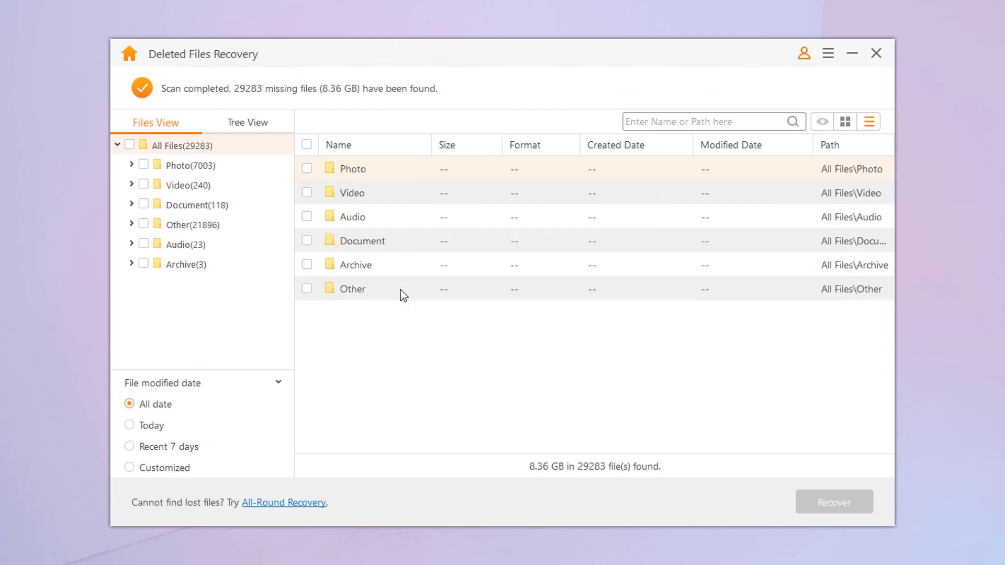
double_click(371, 197)
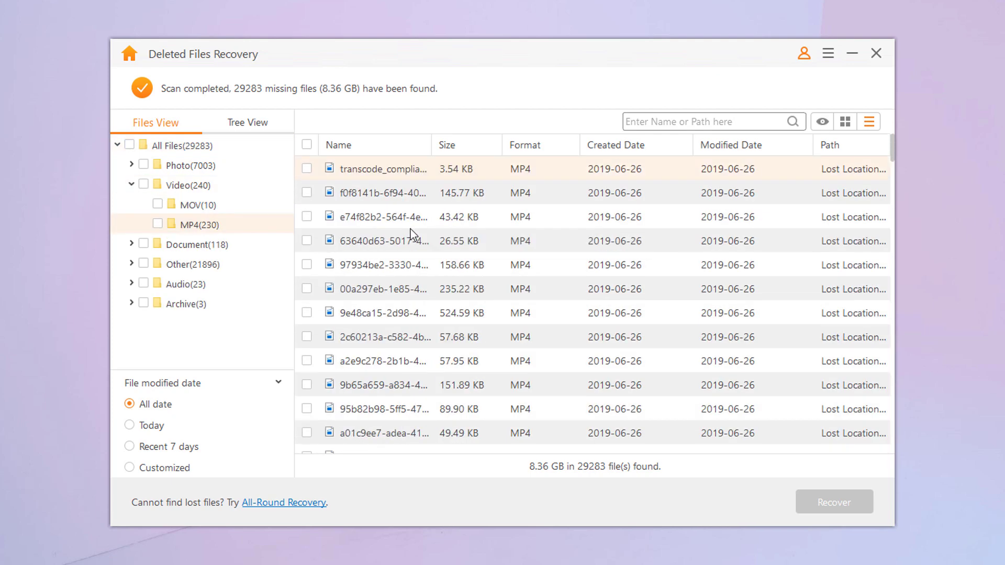
click(209, 165)
double_click(361, 170)
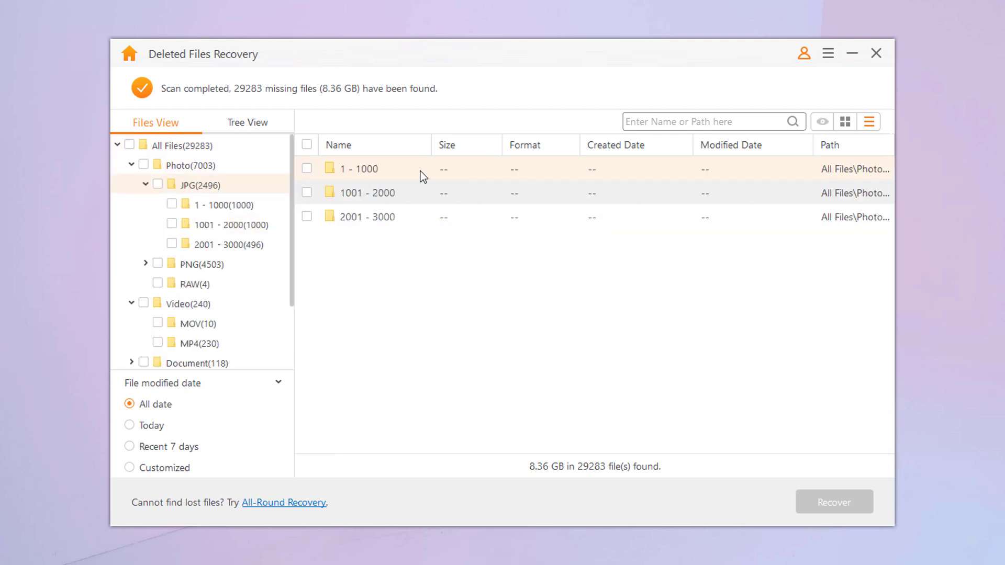
double_click(417, 171)
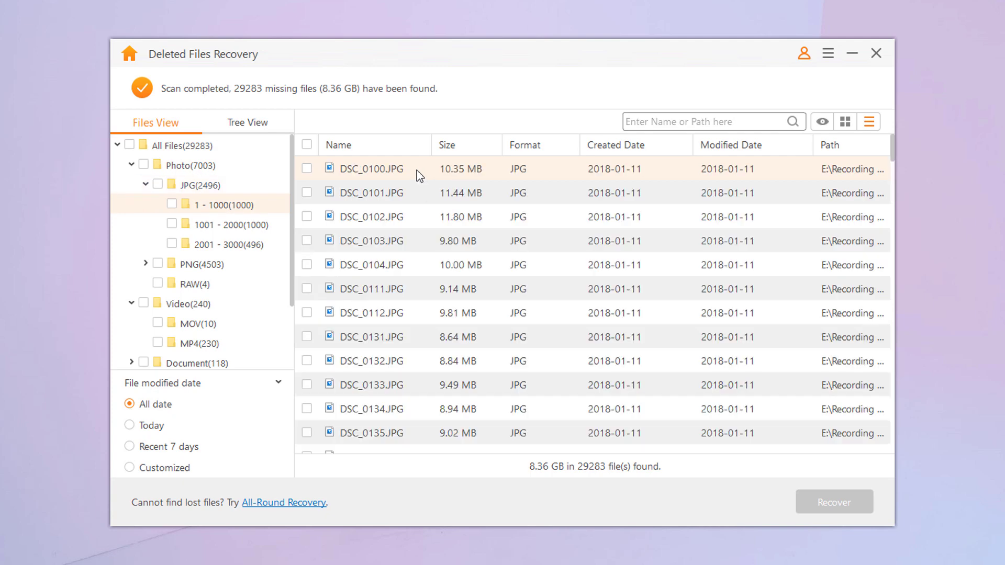
scroll(418, 172, down, 3)
scroll(405, 217, down, 3)
scroll(393, 246, down, 3)
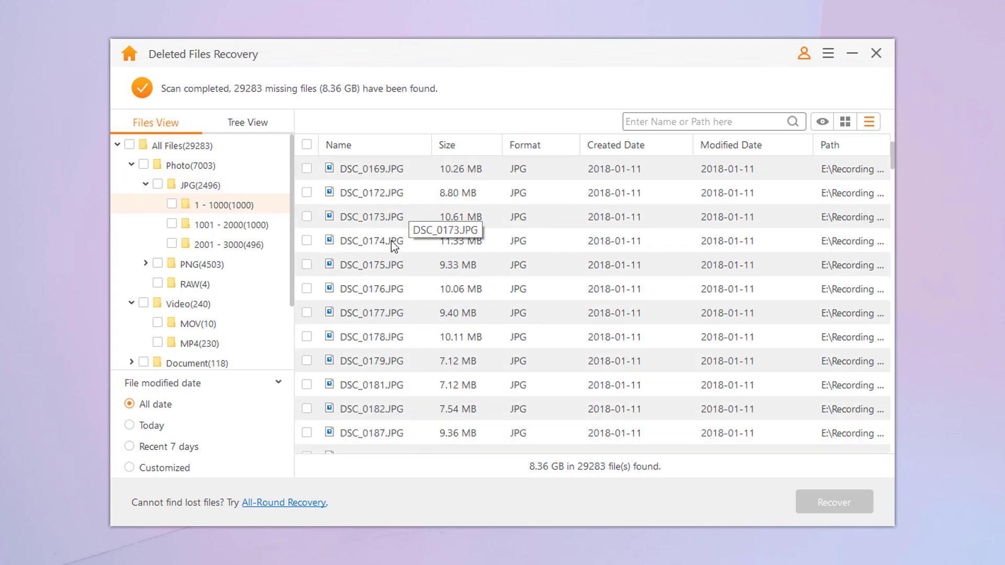
Preview the DSC_0174 photo and close the preview
click(391, 241)
double_click(391, 242)
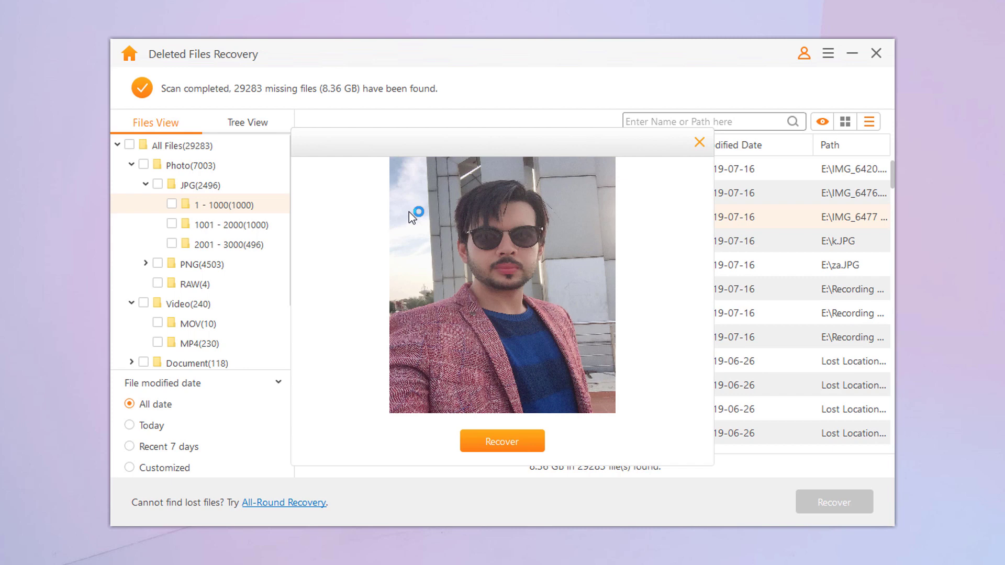
click(701, 144)
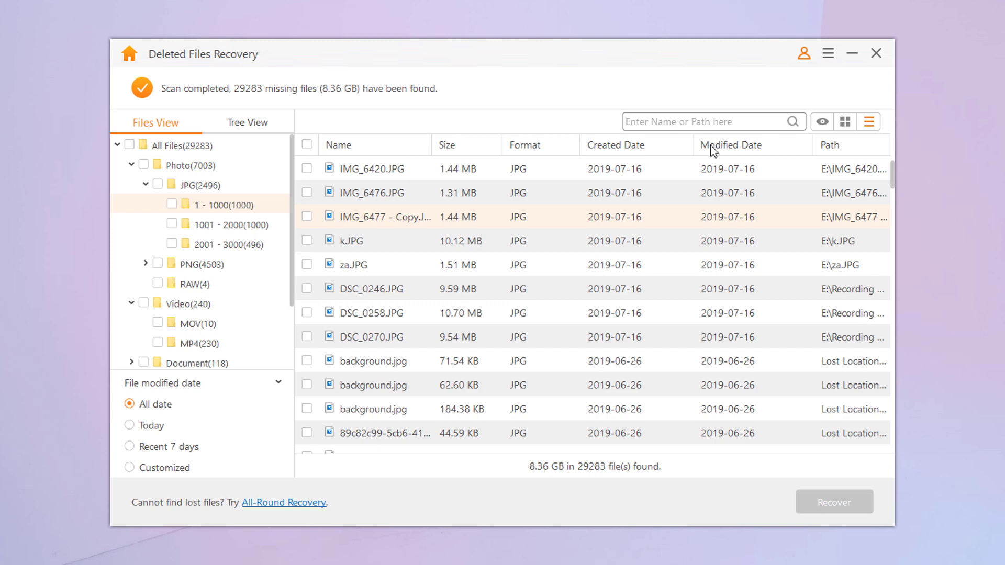
Select all 1,000 JPG photos and recover them to the Desktop
click(308, 145)
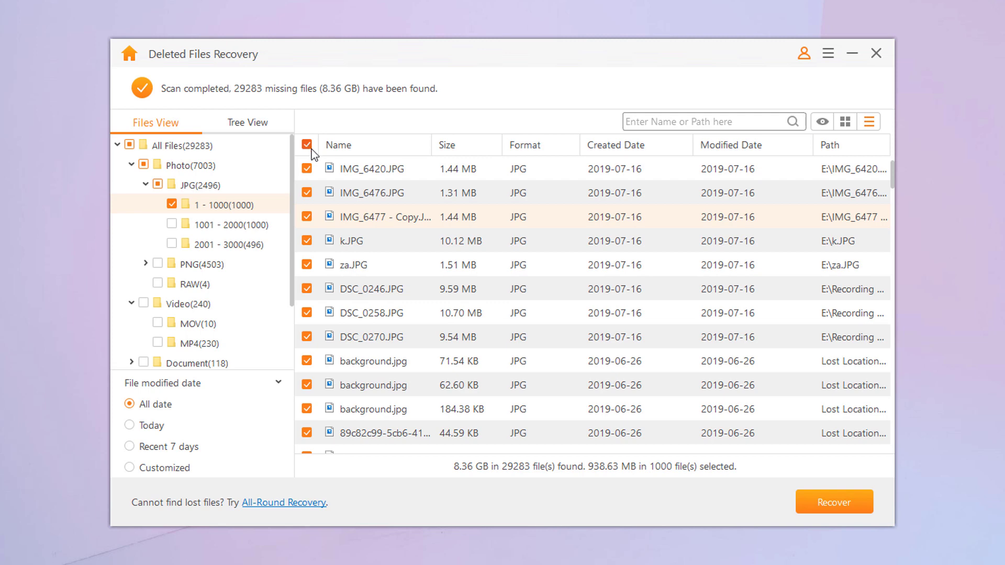
click(816, 510)
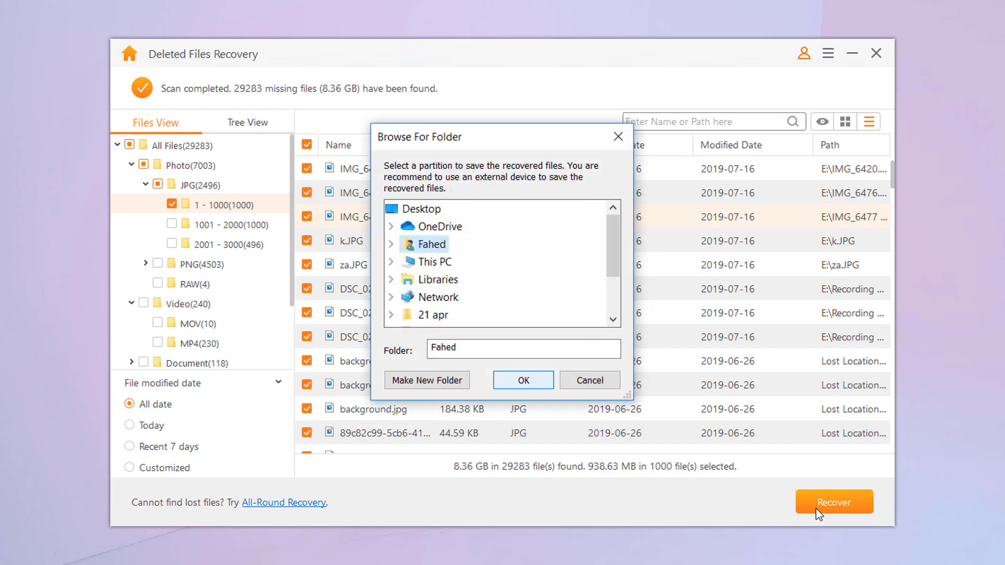
click(420, 209)
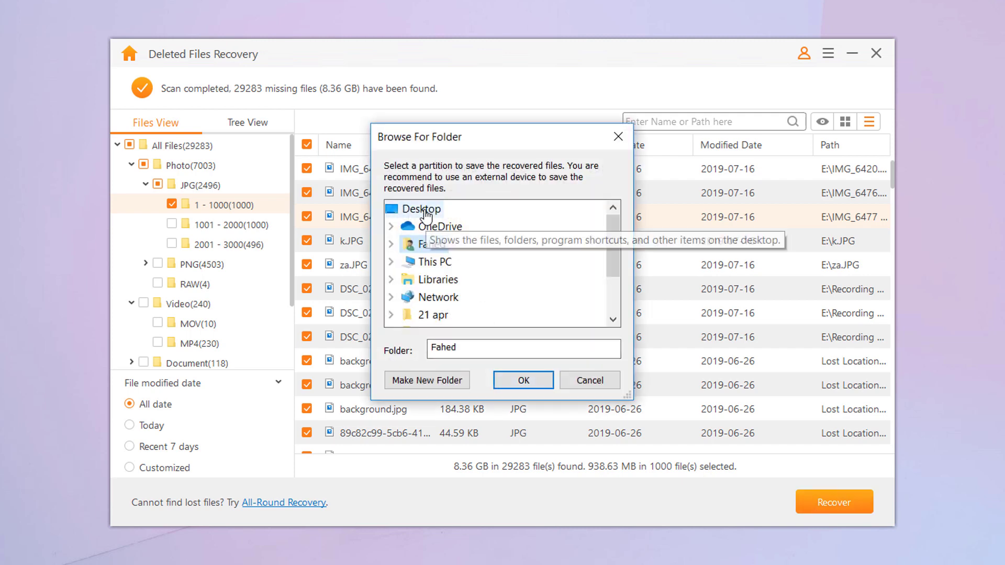
Create a new 'Pics' folder on the Desktop and start recovery into it
click(456, 380)
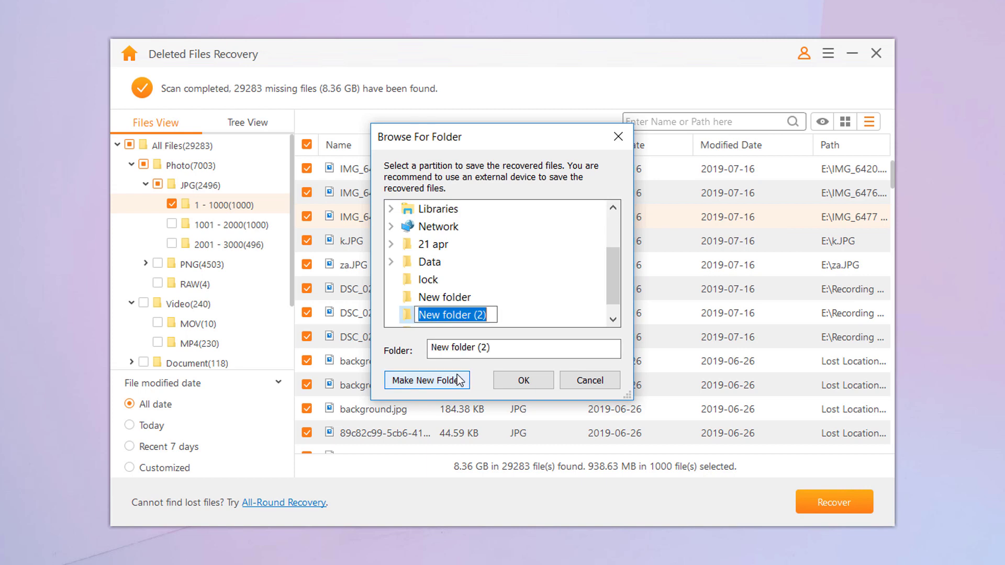
text(Pics)
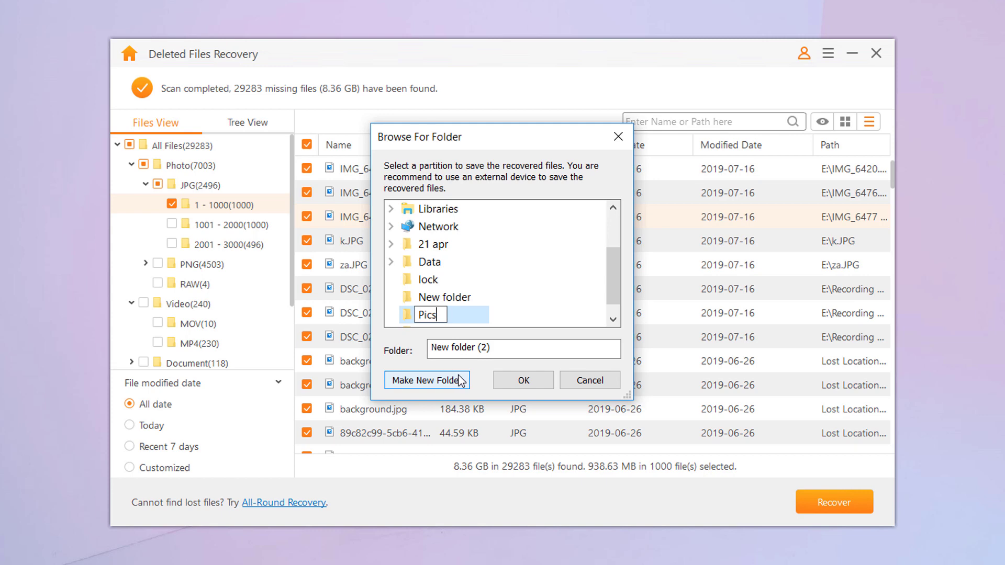
click(465, 323)
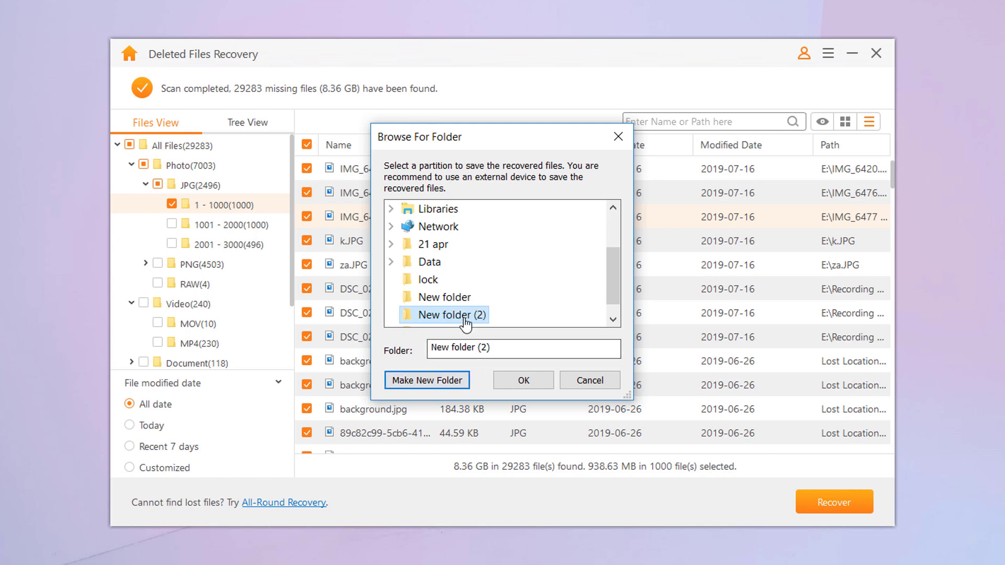
click(513, 381)
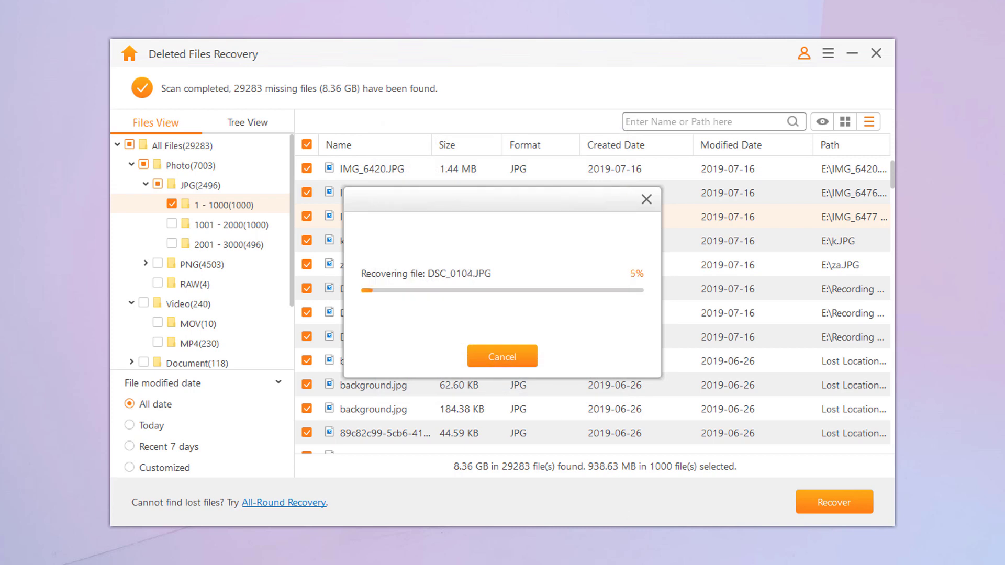